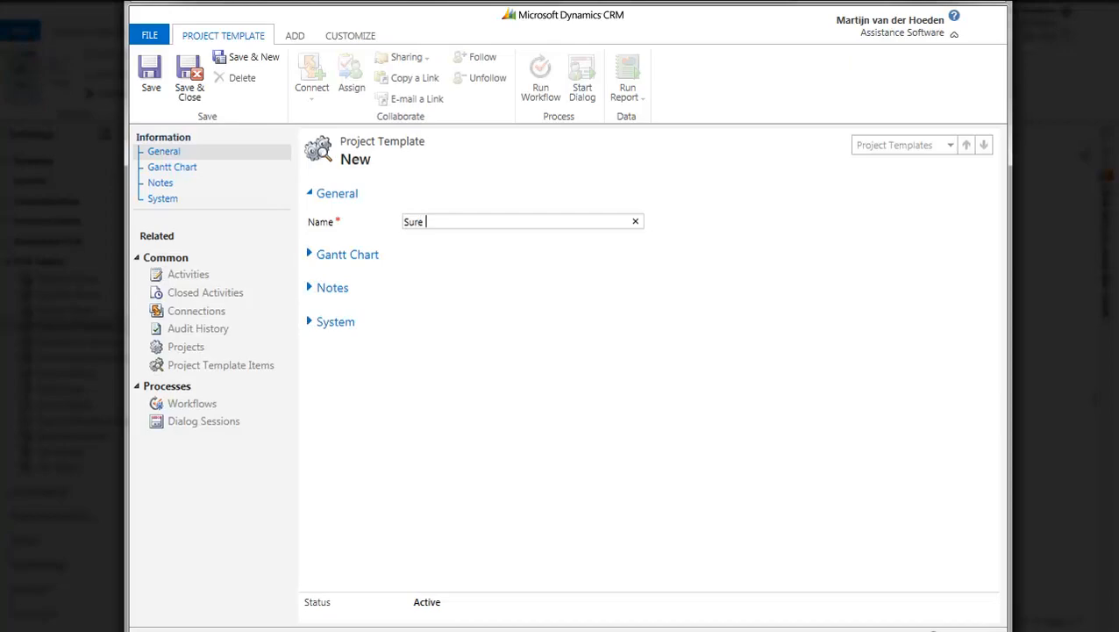
Save and close the Sure Step Elements project template, and create and save a project item group named Analysis Phase.
{"action": "left_click", "coordinate": [191, 73]}
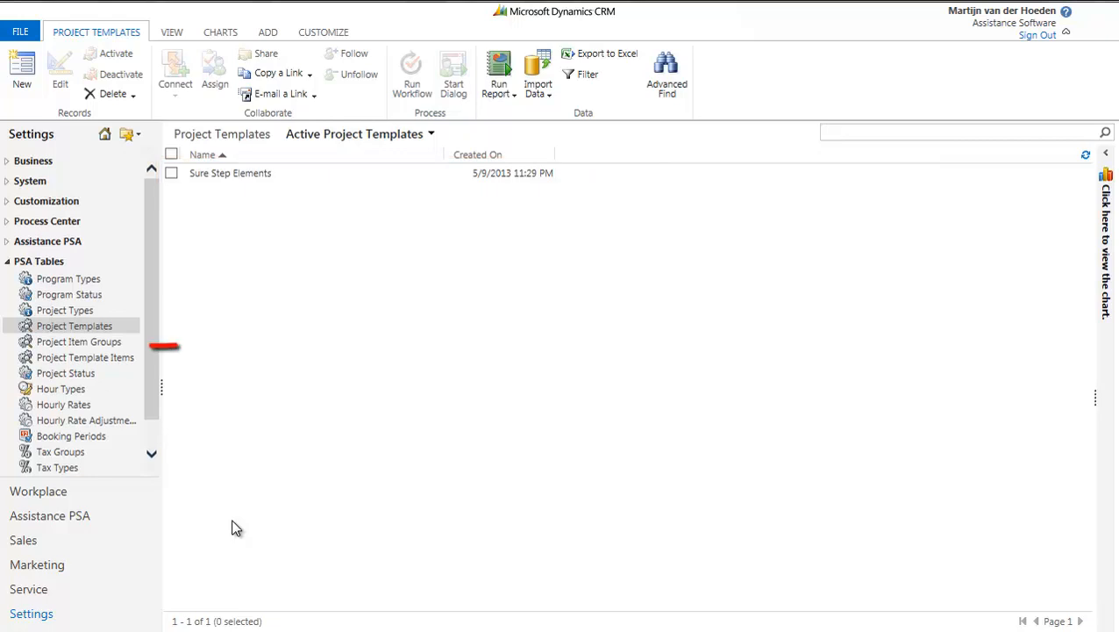
{"action": "left_click", "coordinate": [128, 343]}
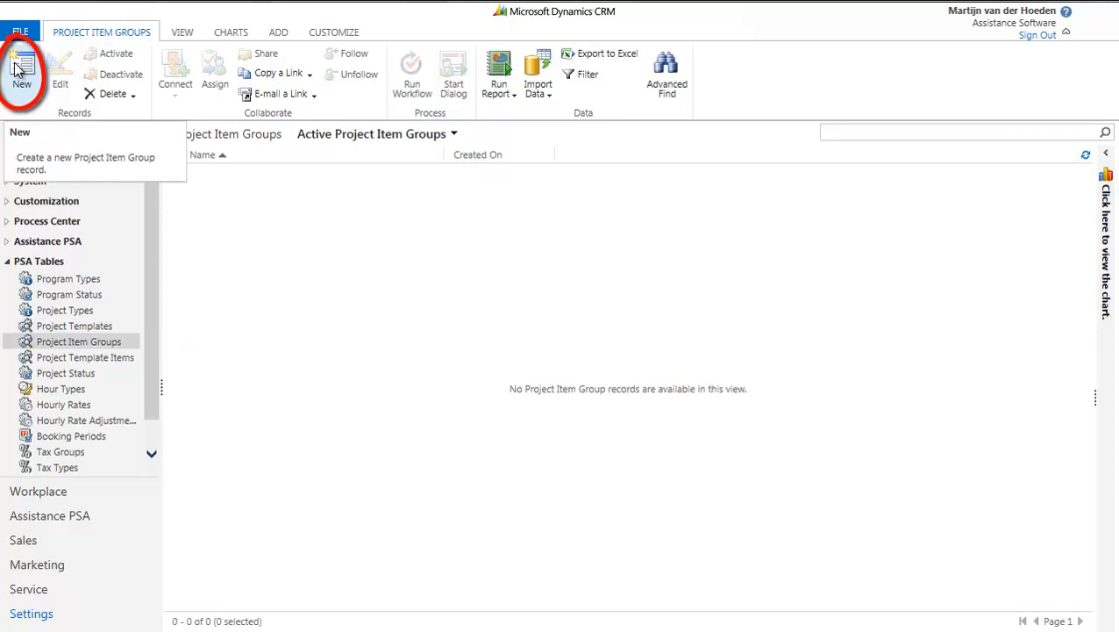
{"action": "left_click", "coordinate": [19, 70]}
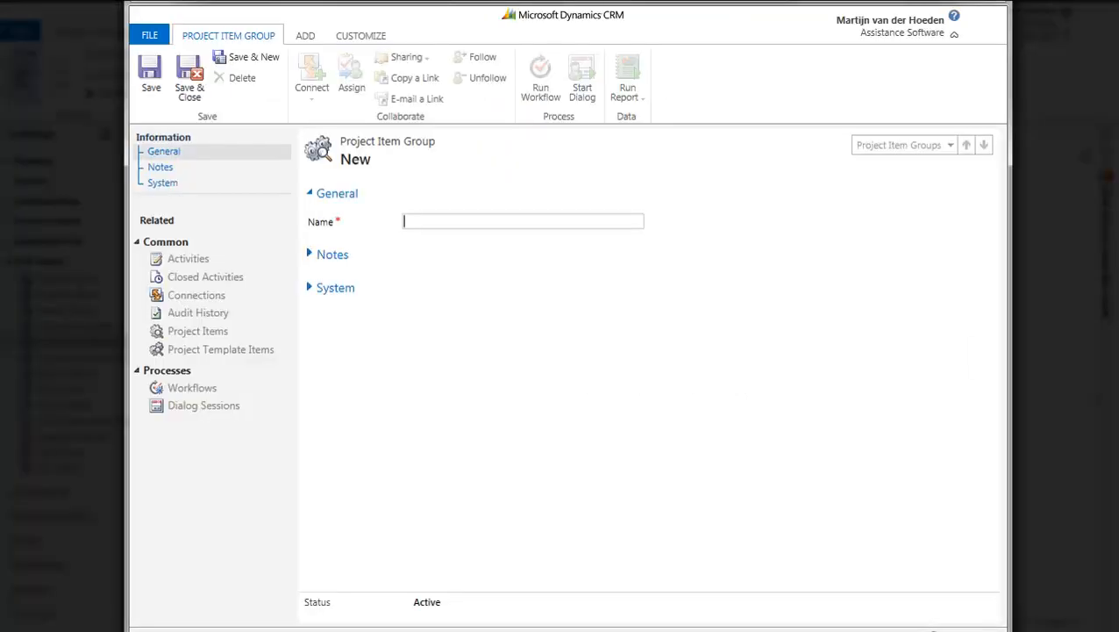
{"action": "type", "text": "Analysis Phase"}
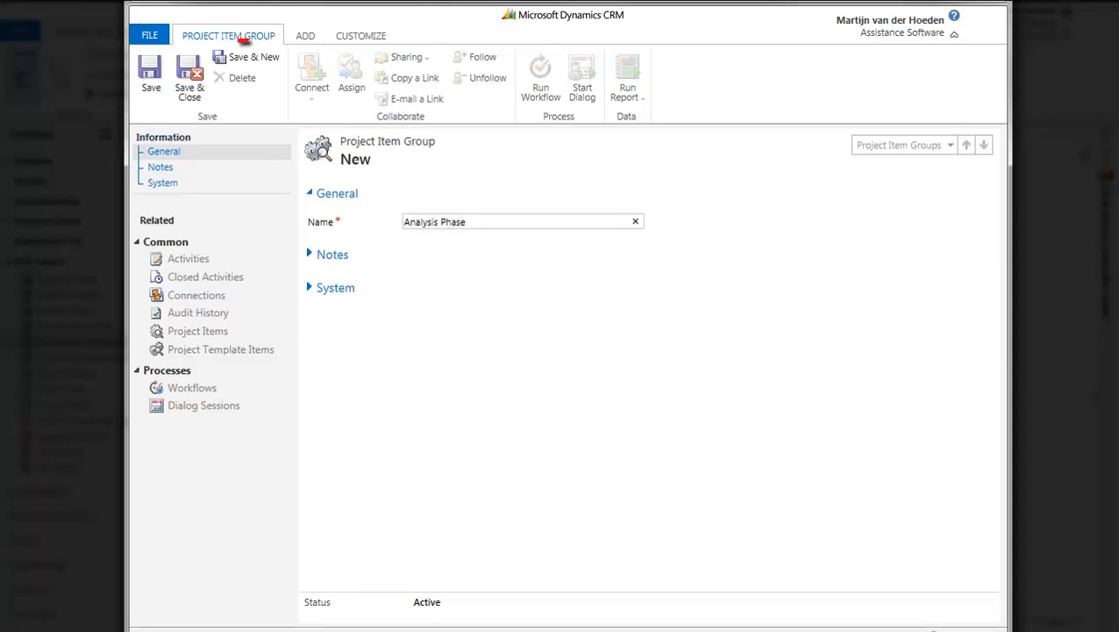
{"action": "left_click", "coordinate": [243, 59]}
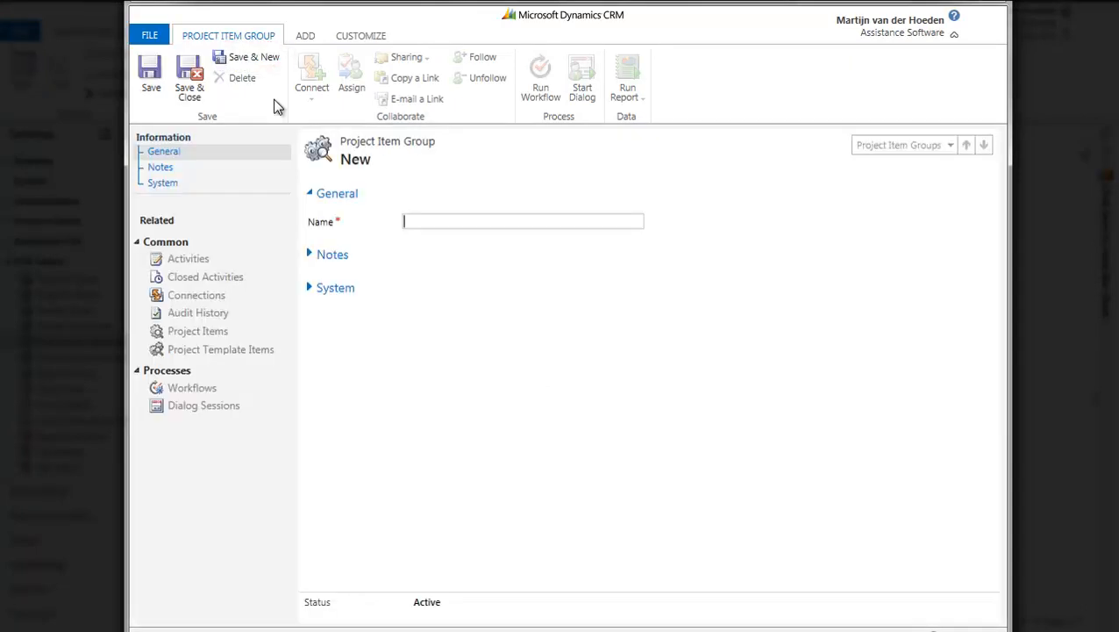
Create two more project item groups named Development Phase and Operation Phase, saving and closing the last one.
{"action": "type", "text": "Development Phase"}
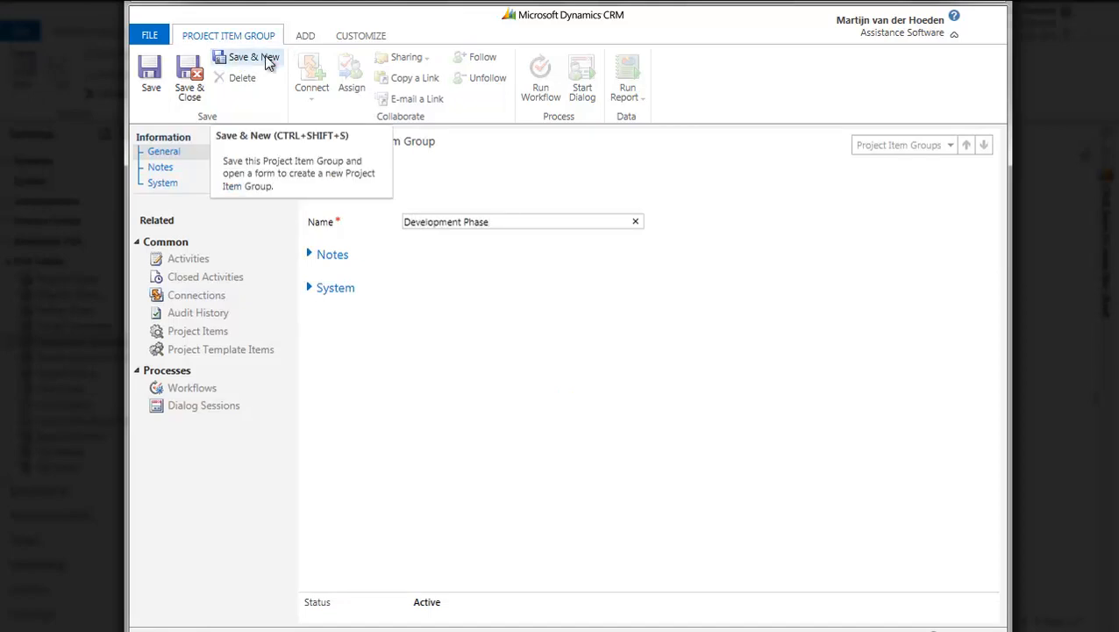
{"action": "left_click", "coordinate": [265, 59]}
{"action": "type", "text": "O"}
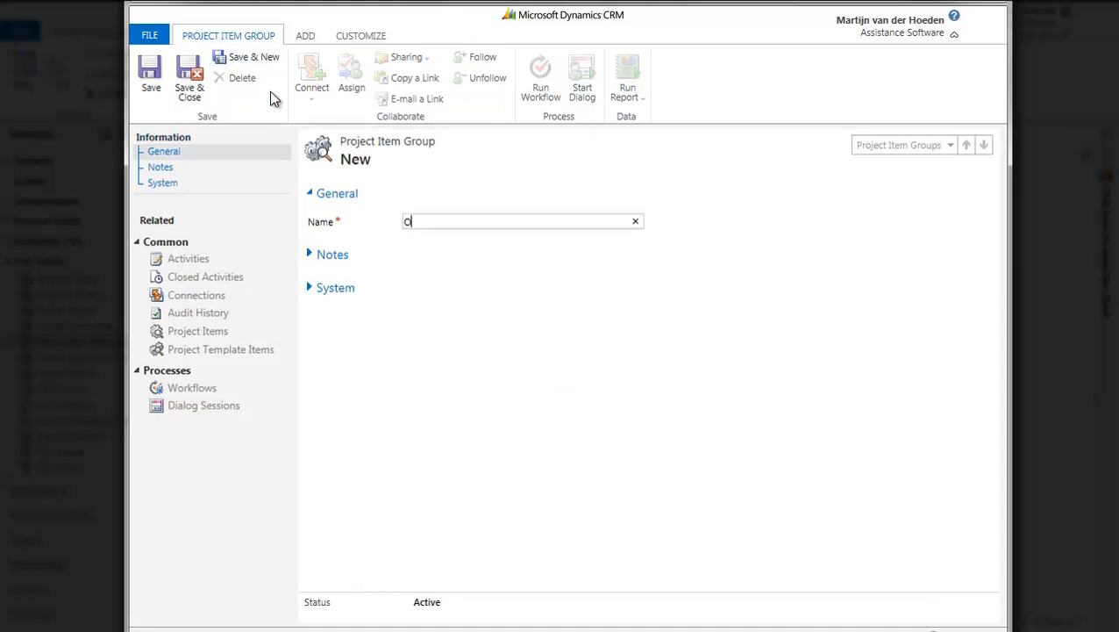
{"action": "type", "text": "peration Phase"}
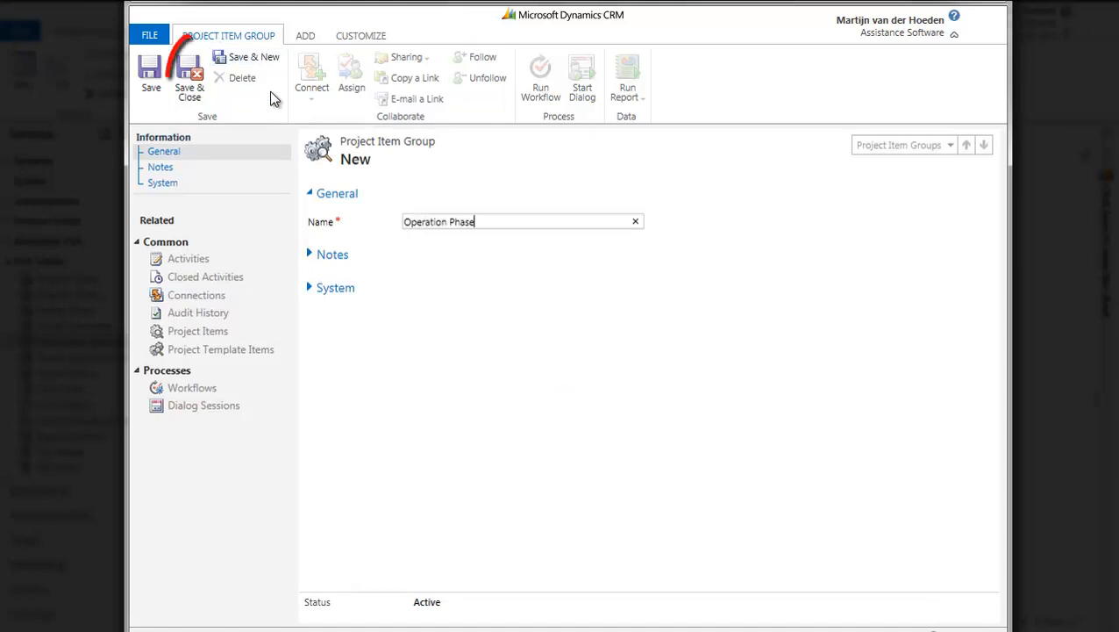
{"action": "left_click", "coordinate": [188, 77]}
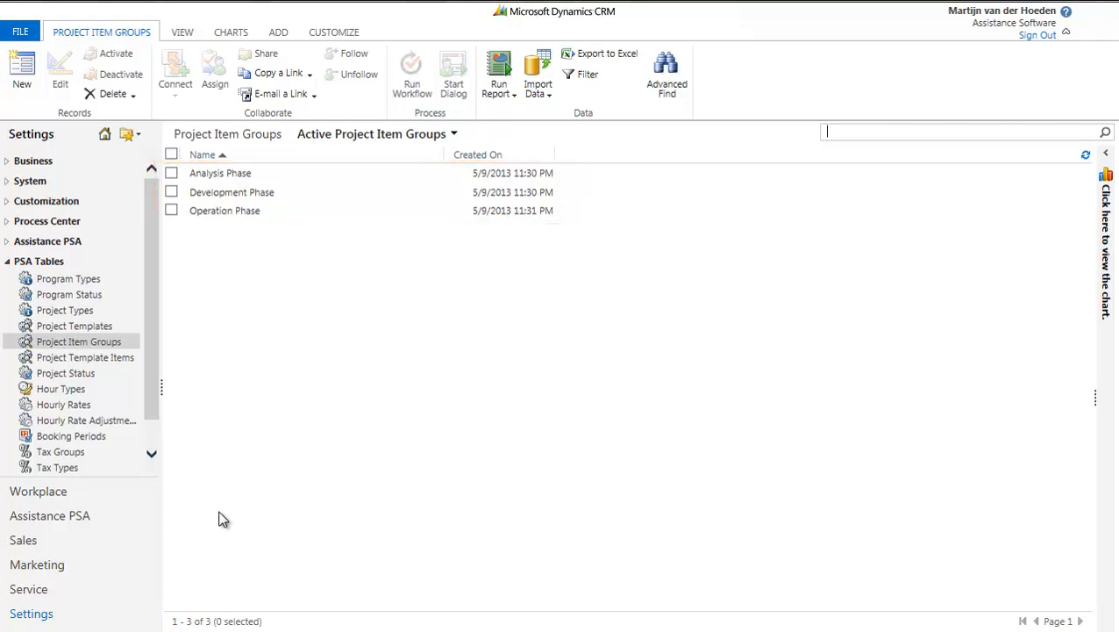
Start a new project template item and assign it to the Sure Step Elements project template.
{"action": "left_click", "coordinate": [119, 359]}
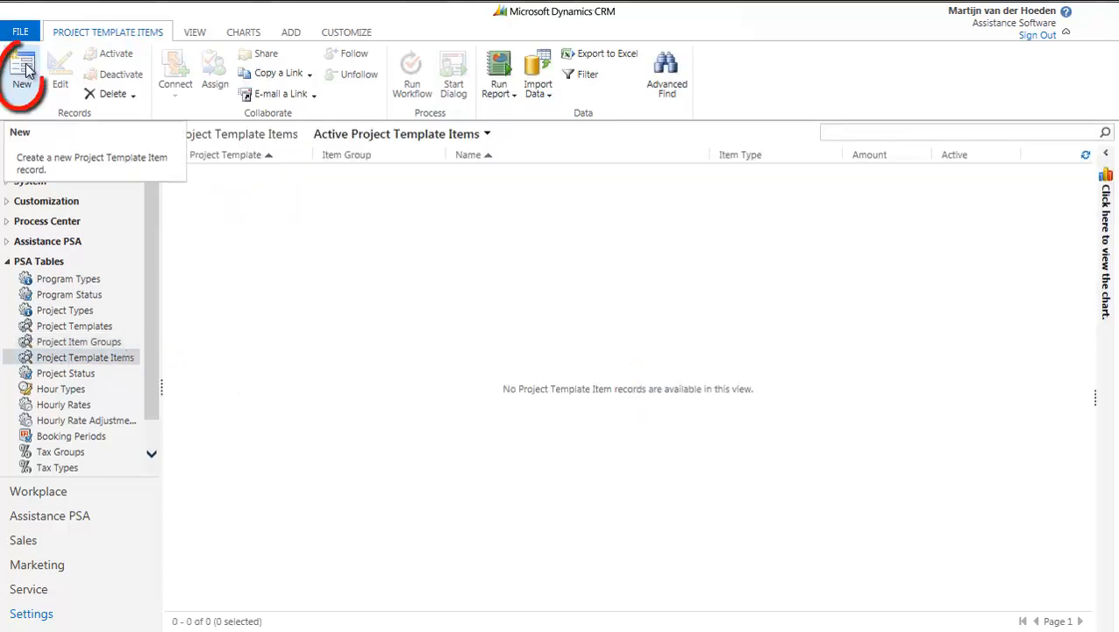
{"action": "left_click", "coordinate": [21, 74]}
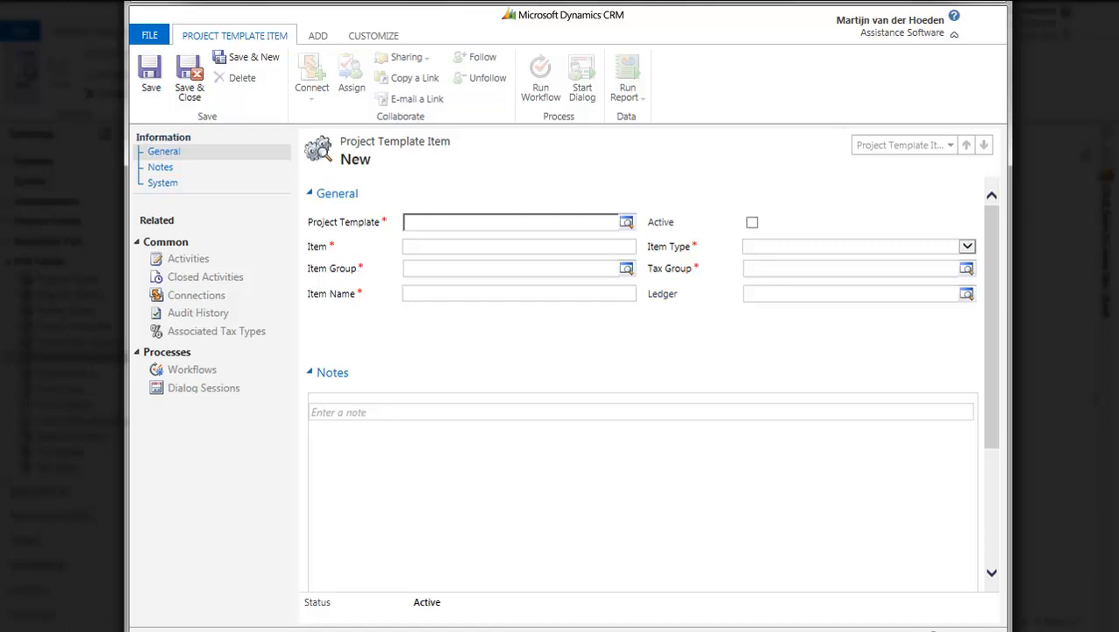
{"action": "left_click", "coordinate": [626, 223]}
{"action": "left_click", "coordinate": [328, 276]}
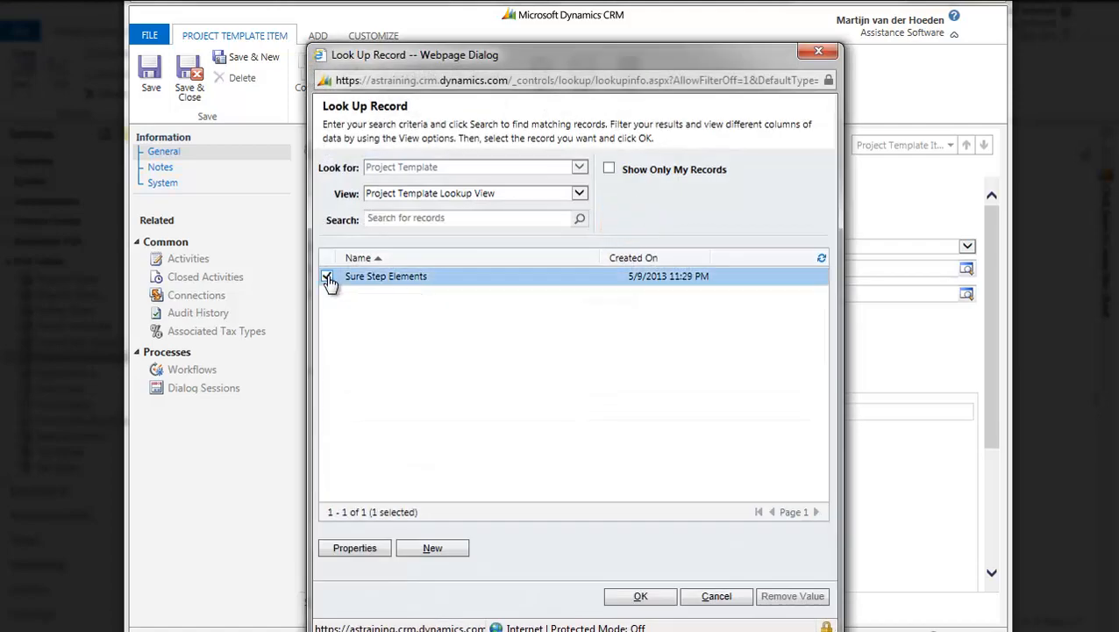
{"action": "left_click", "coordinate": [640, 596]}
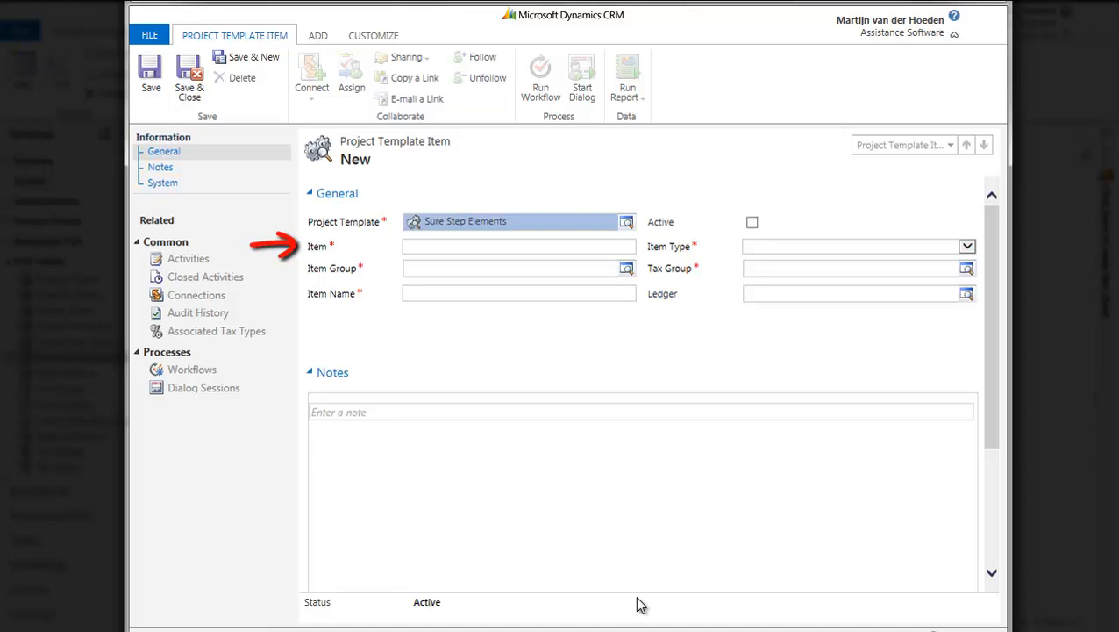
Set the template item's number to 1.1.0 and its item group to Analysis Phase.
{"action": "key", "text": "Tab"}
{"action": "type", "text": "1"}
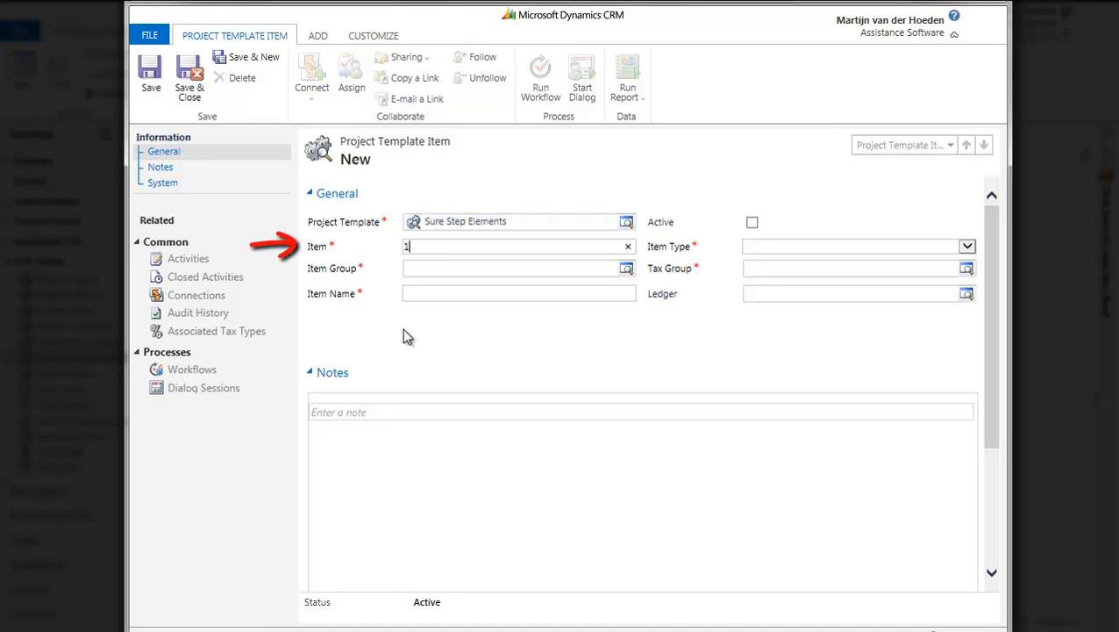
{"action": "type", "text": ".1.0"}
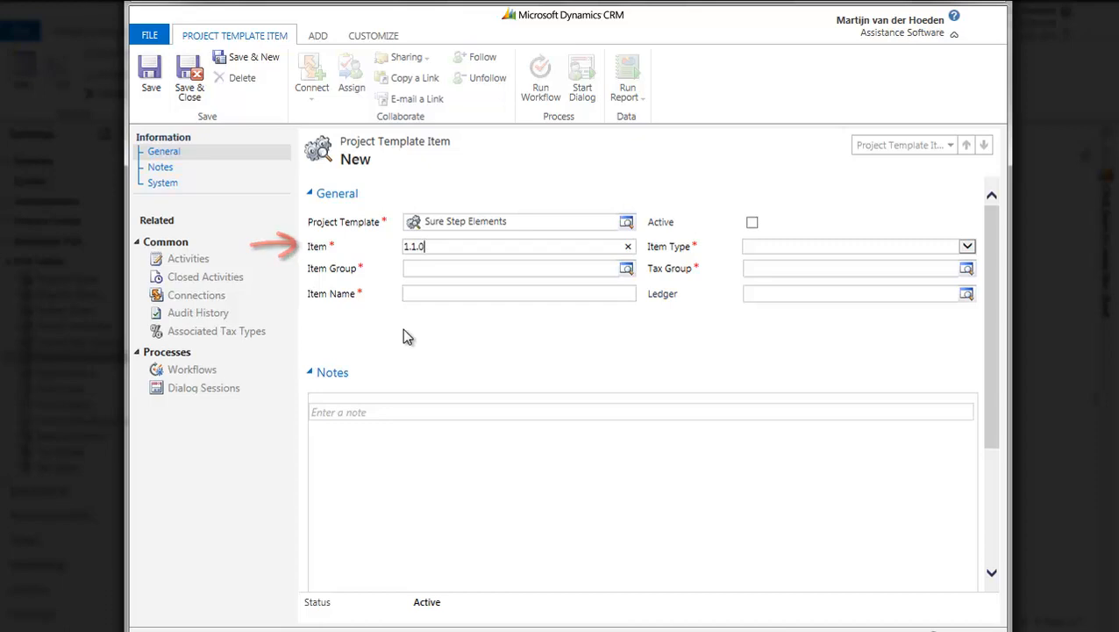
{"action": "left_click", "coordinate": [626, 267]}
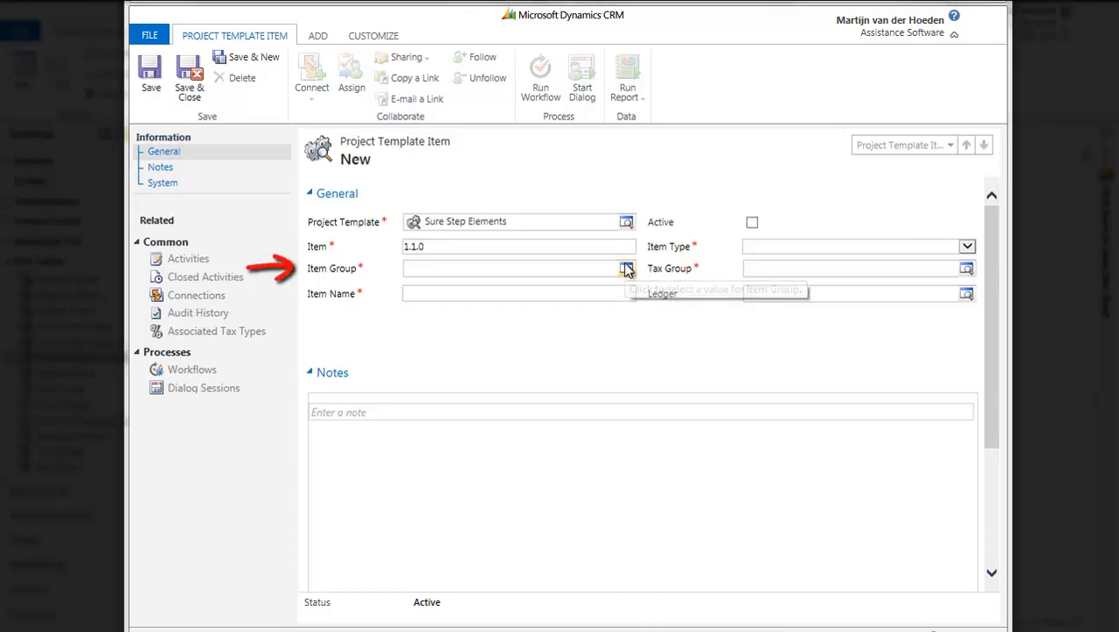
{"action": "left_click", "coordinate": [327, 276]}
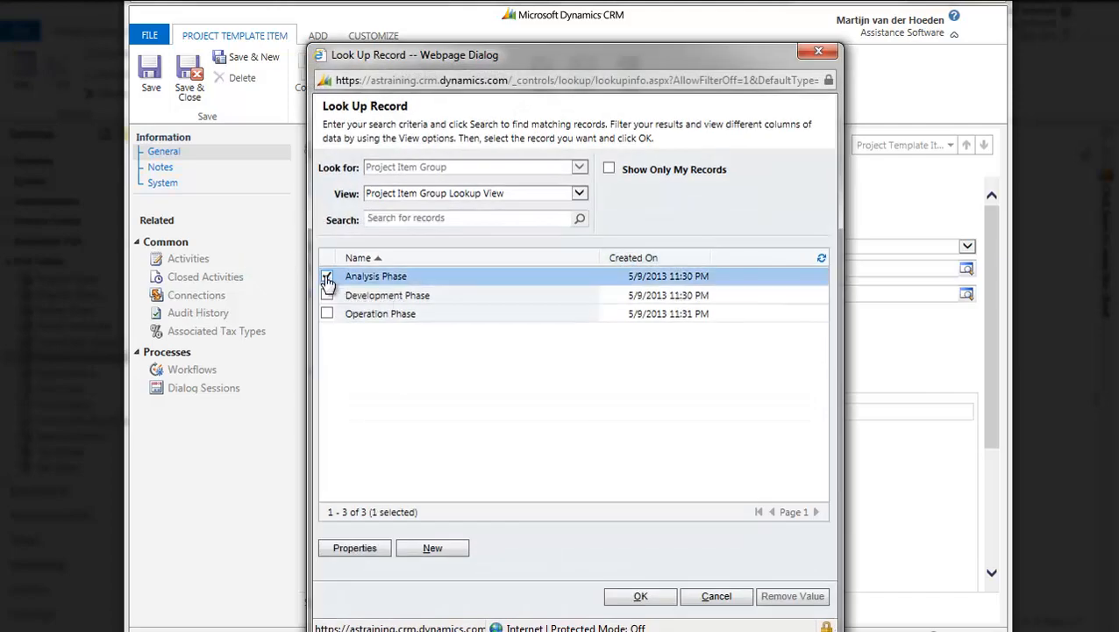
{"action": "left_click", "coordinate": [641, 596]}
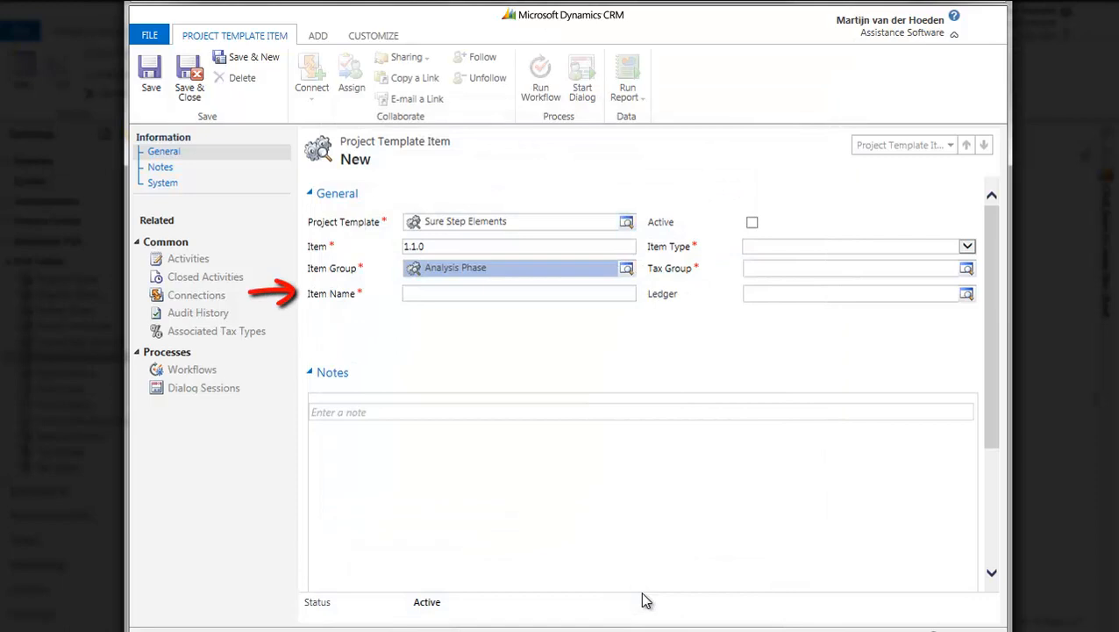
Name the template item Program Management, mark it active and set its item type to T&M (Hourly Rate).
{"action": "key", "text": "Tab"}
{"action": "type", "text": "Program Management"}
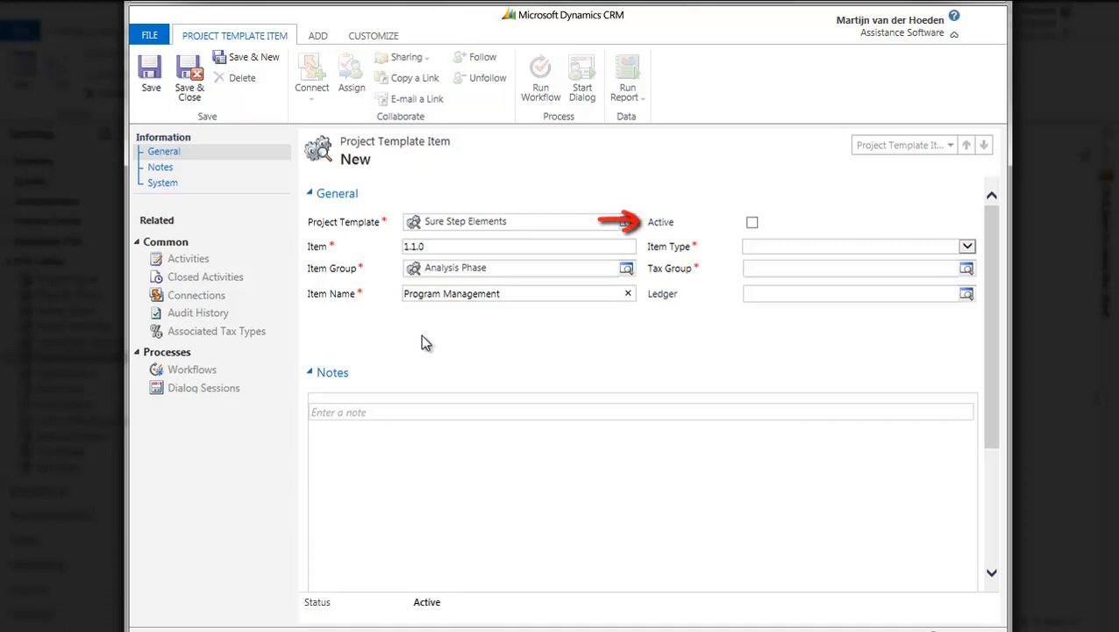
{"action": "left_click", "coordinate": [751, 223]}
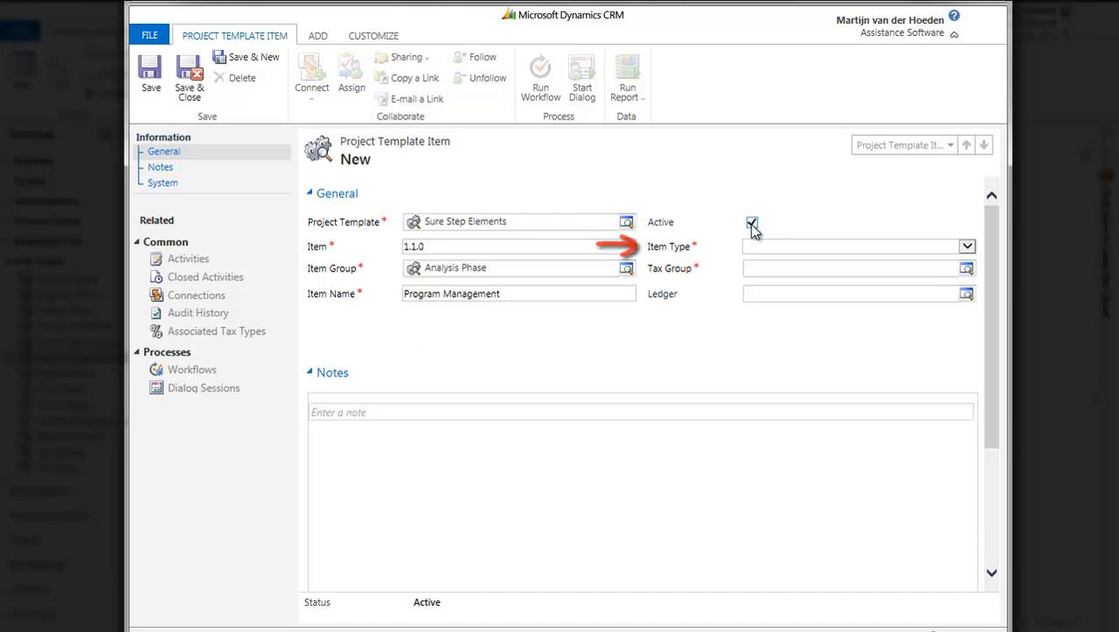
{"action": "left_click", "coordinate": [966, 247]}
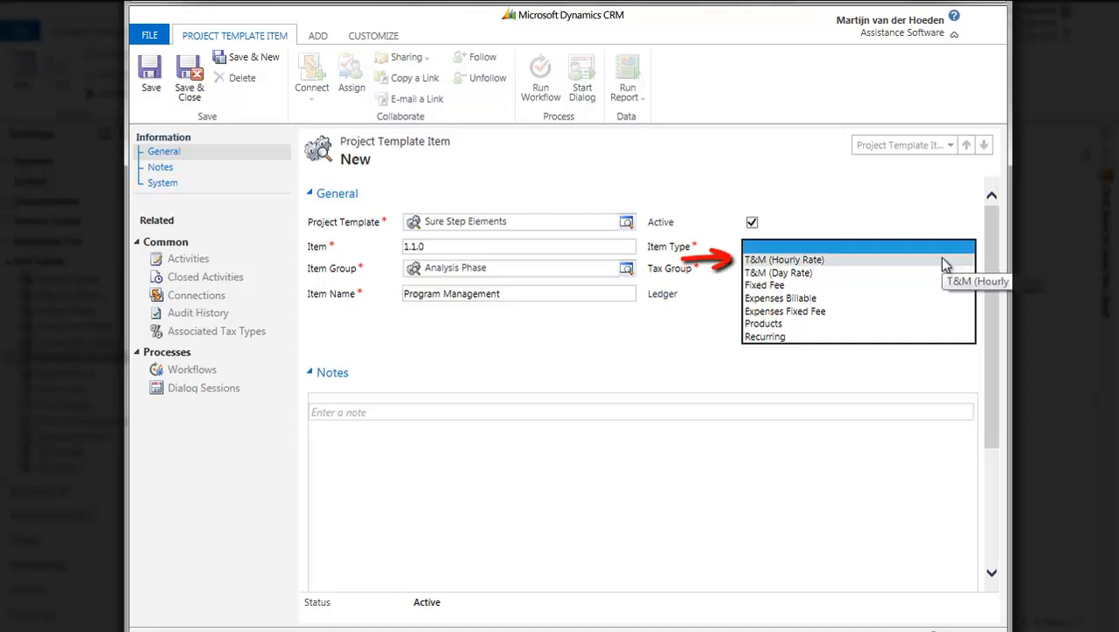
{"action": "left_click", "coordinate": [943, 260]}
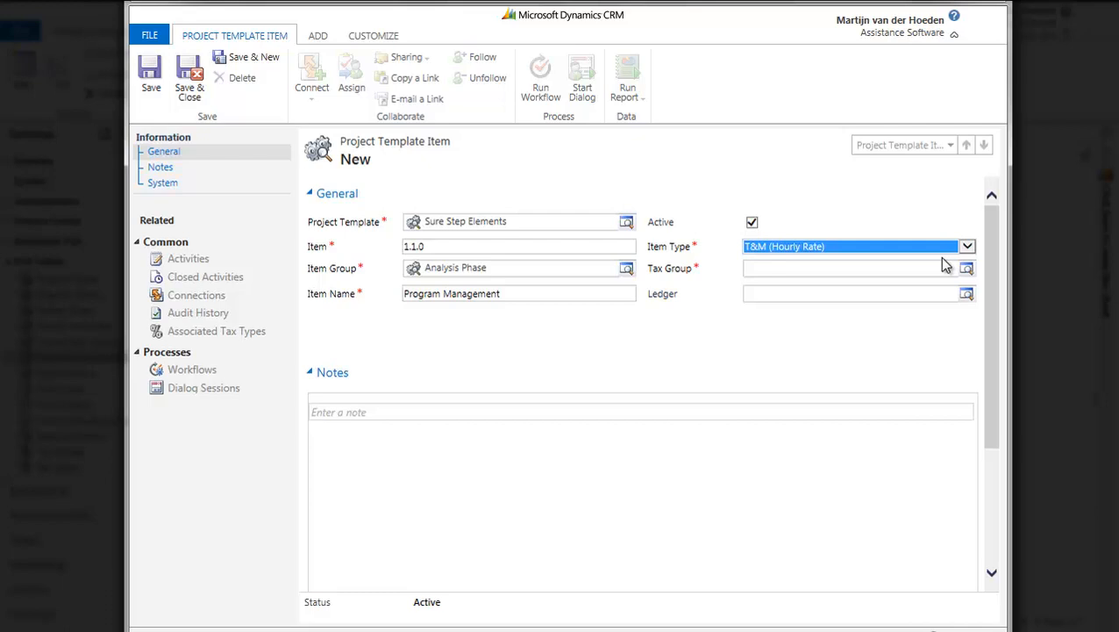
Try T&M (Day Rate), Fixed Fee, Expenses Billable, Expenses Fixed Fee, Products and Recurring as item types, and return to T&M (Hourly Rate).
{"action": "left_click", "coordinate": [952, 251]}
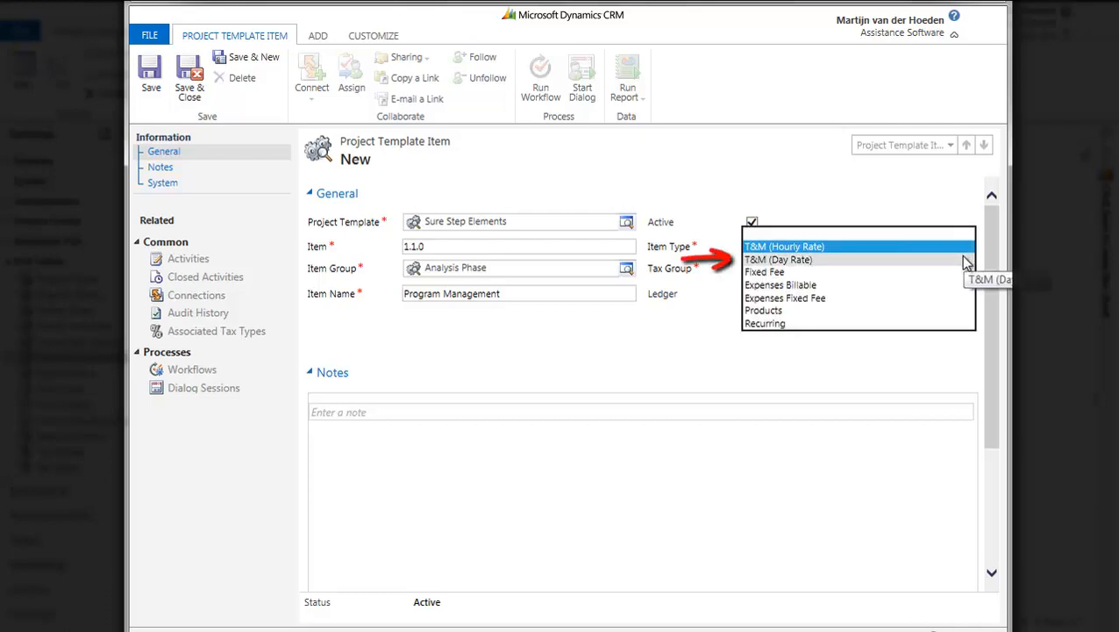
{"action": "left_click", "coordinate": [964, 260]}
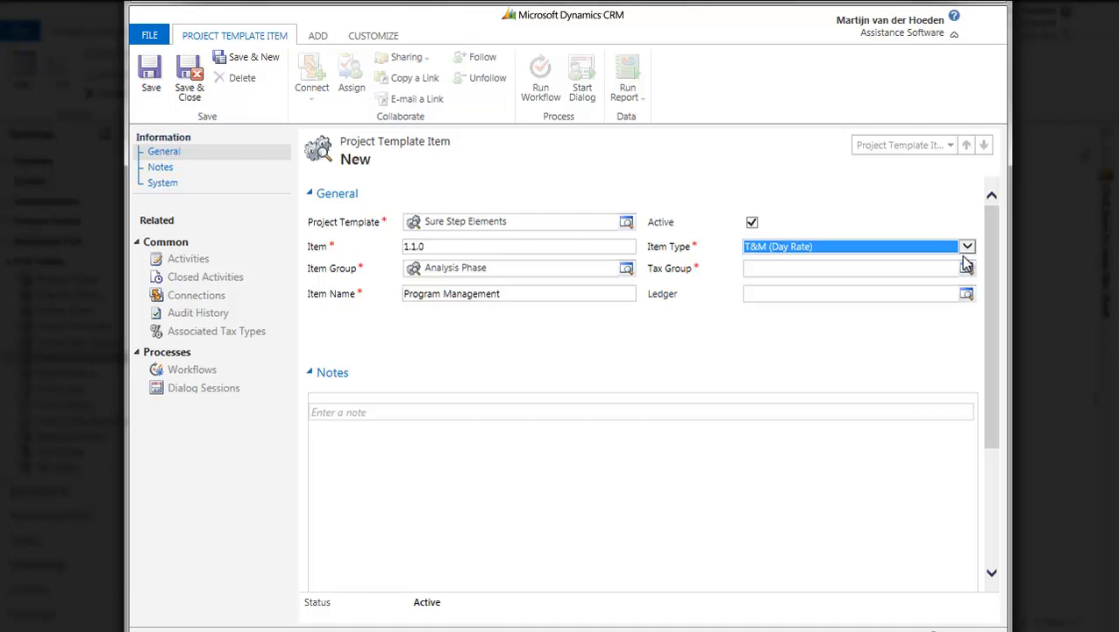
{"action": "left_click", "coordinate": [964, 254]}
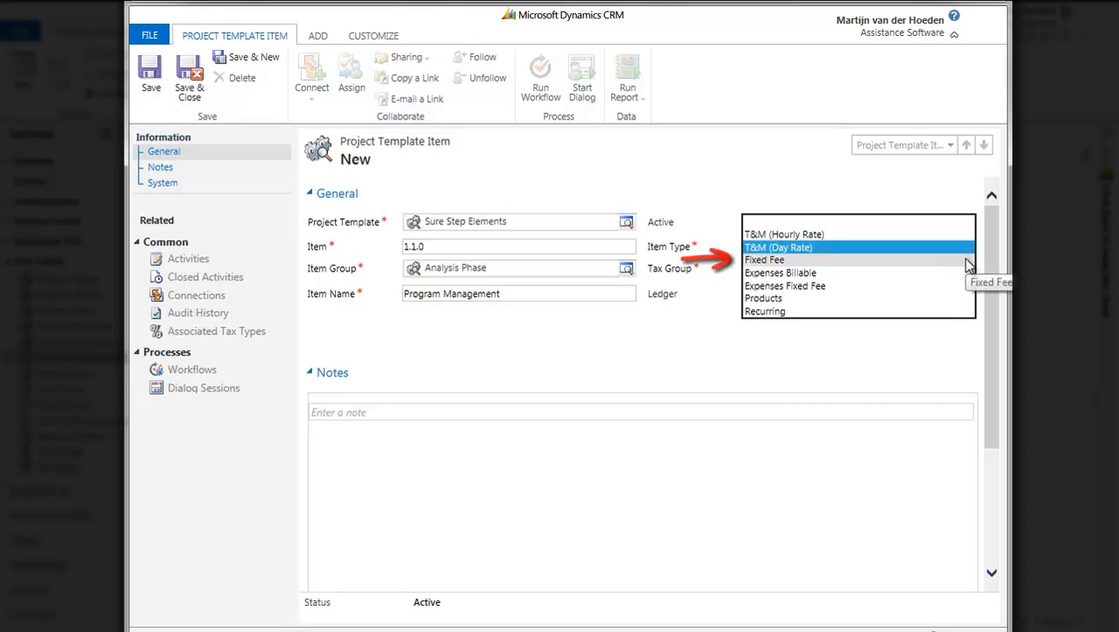
{"action": "left_click", "coordinate": [964, 259]}
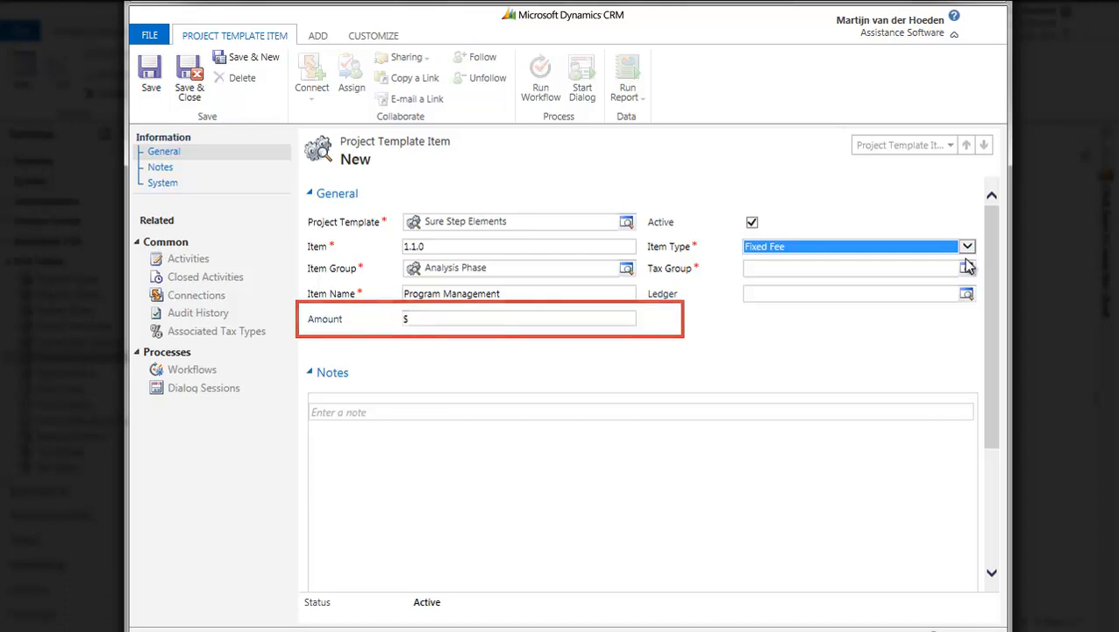
{"action": "left_click", "coordinate": [967, 247]}
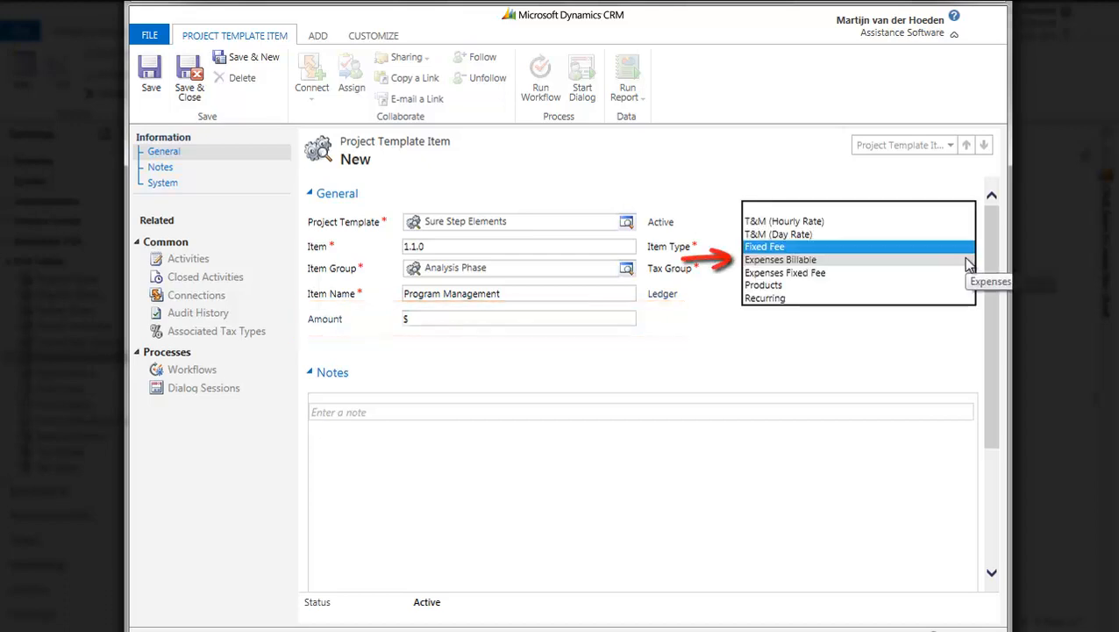
{"action": "left_click", "coordinate": [965, 259]}
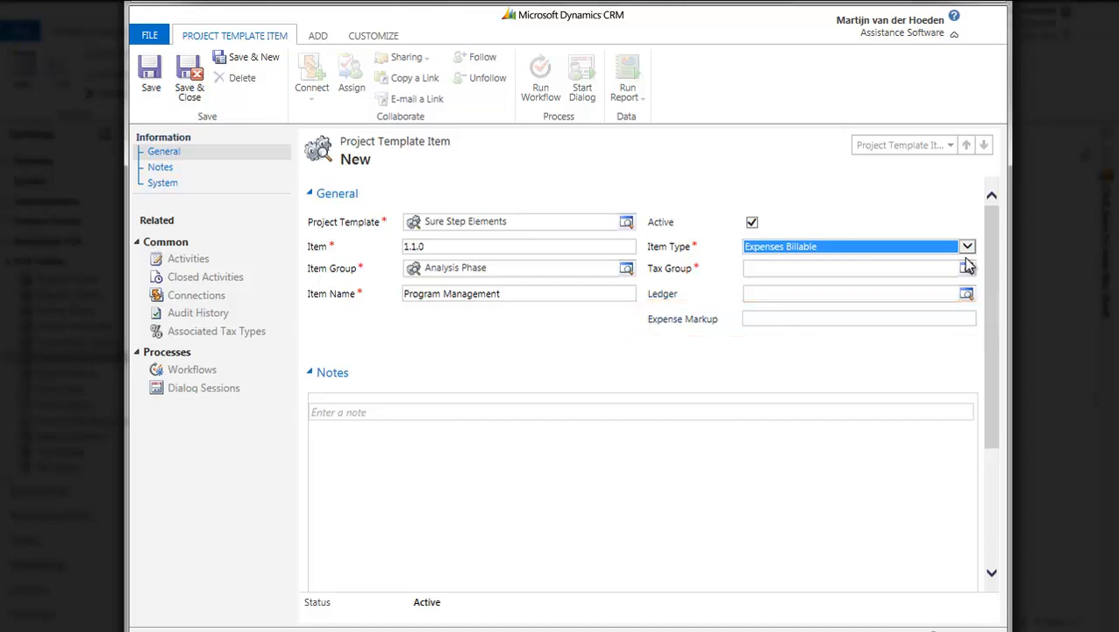
{"action": "left_click", "coordinate": [967, 249]}
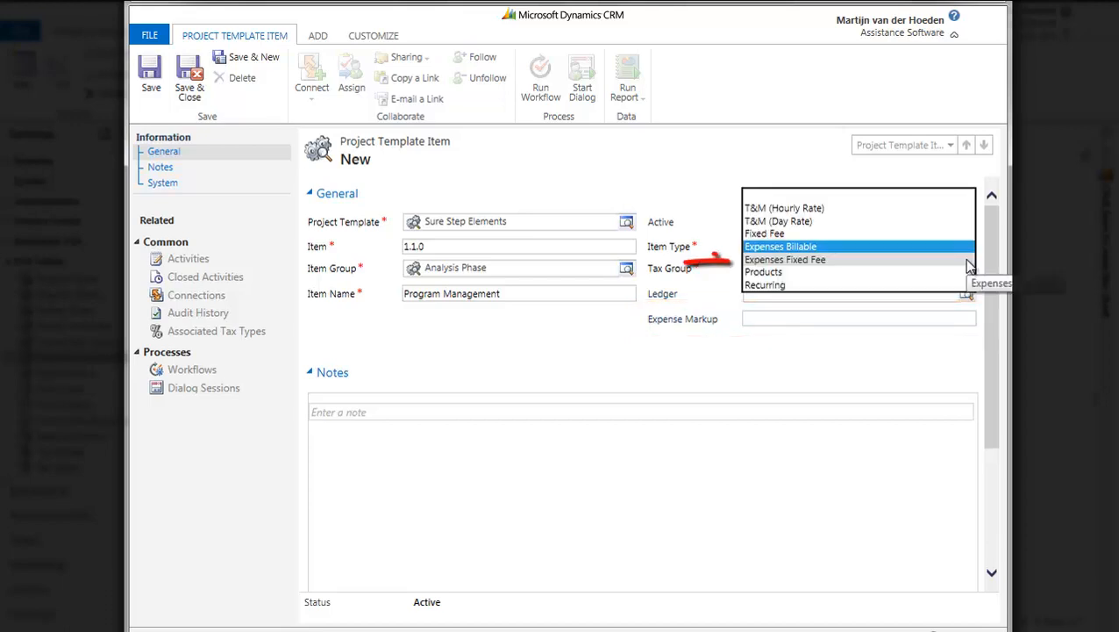
{"action": "left_click", "coordinate": [967, 266]}
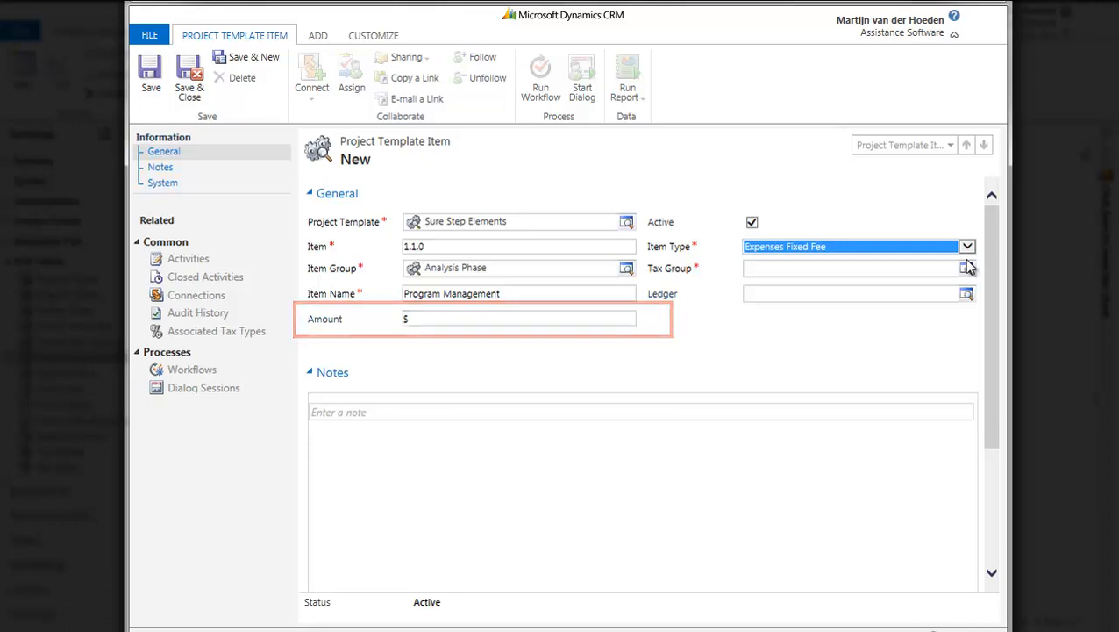
{"action": "left_click", "coordinate": [967, 246]}
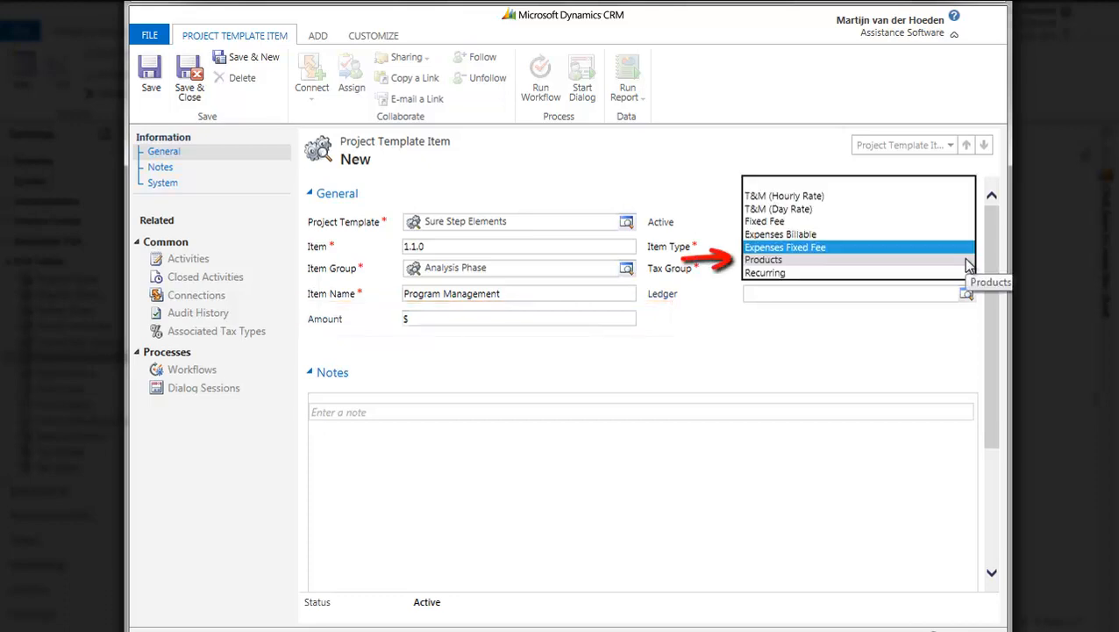
{"action": "left_click", "coordinate": [966, 261]}
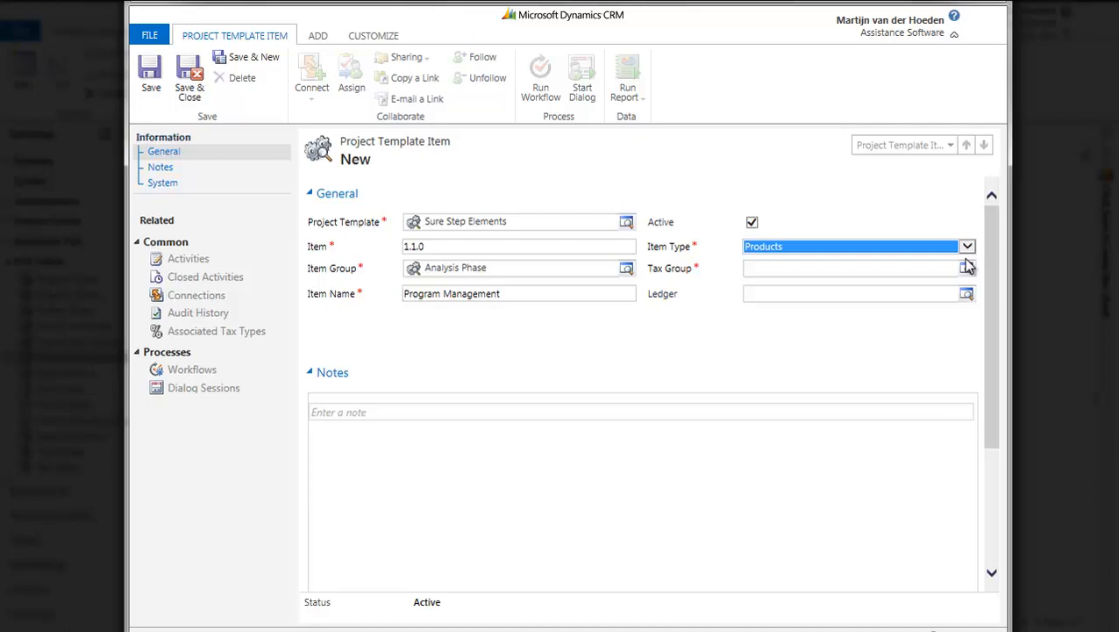
{"action": "left_click", "coordinate": [967, 250]}
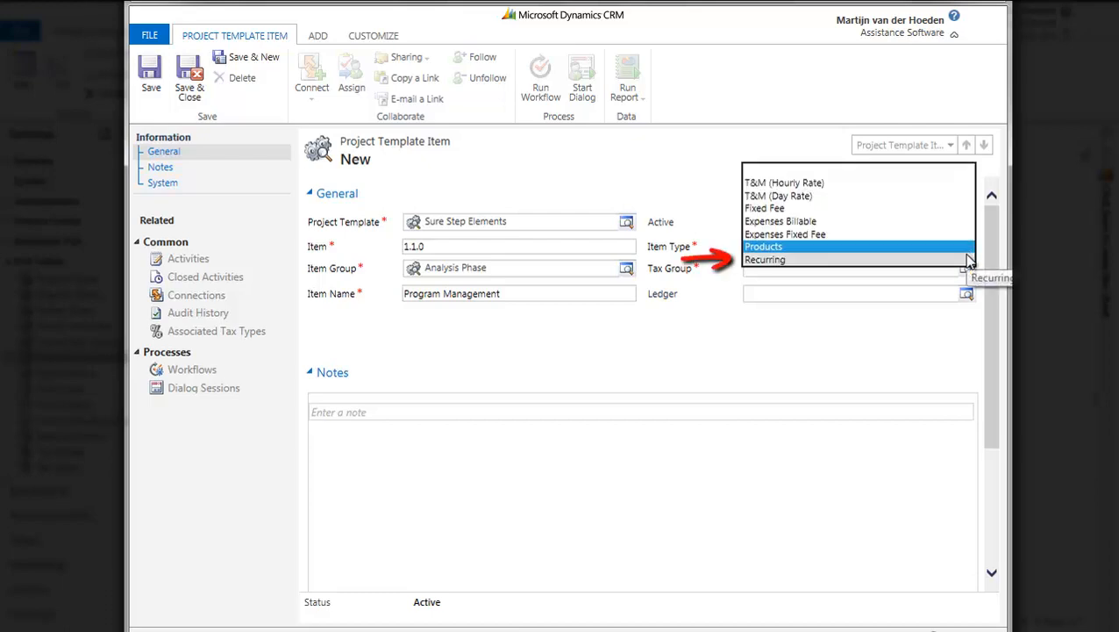
{"action": "left_click", "coordinate": [968, 260]}
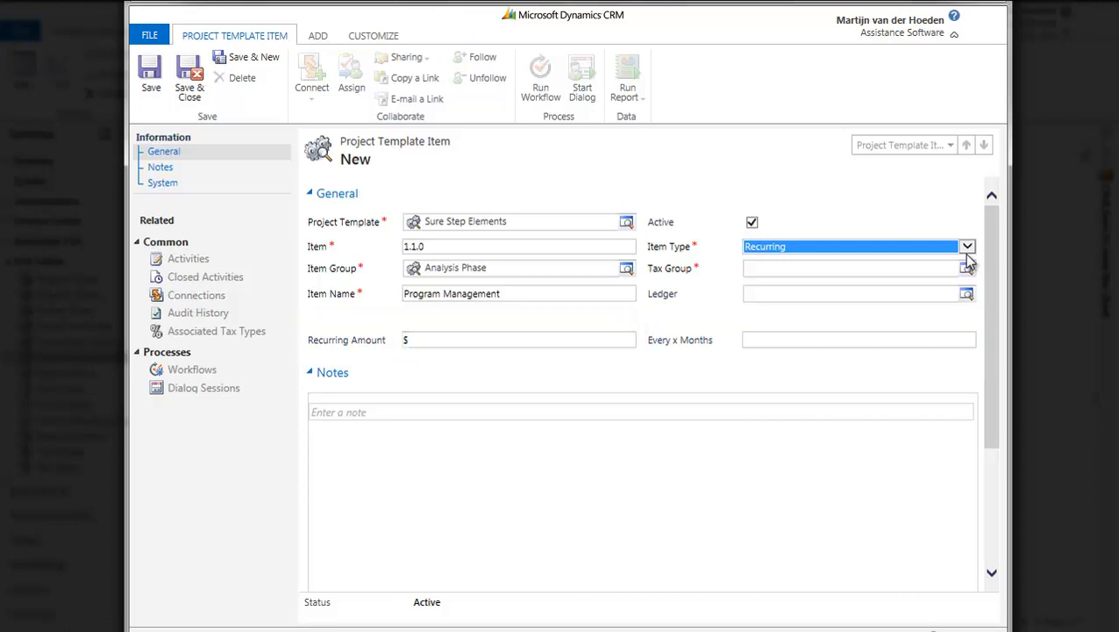
{"action": "left_click", "coordinate": [965, 250]}
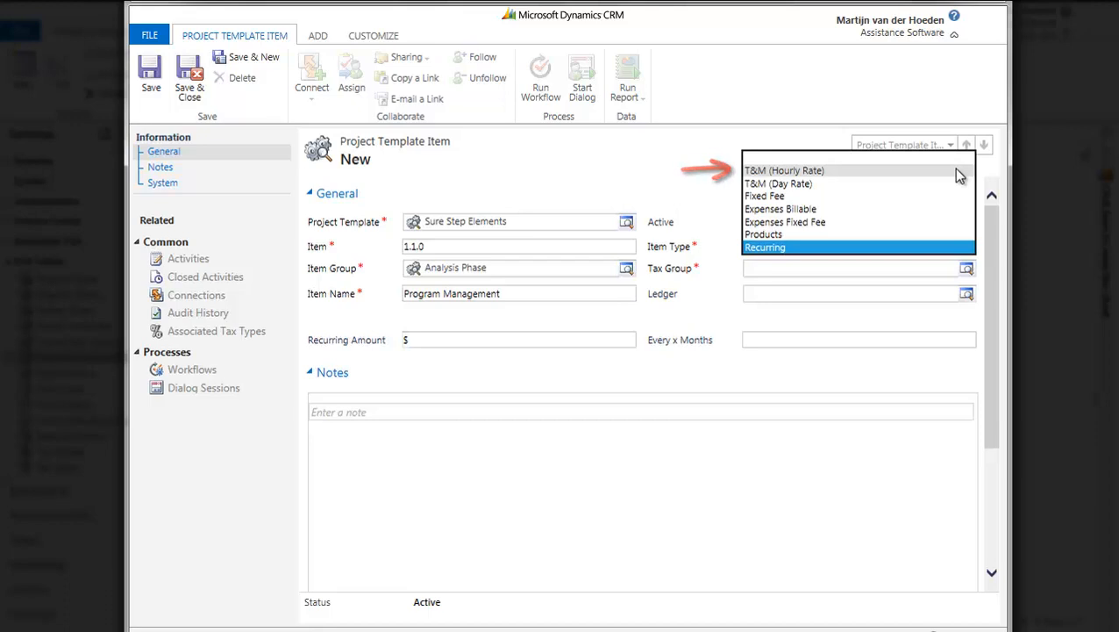
{"action": "left_click", "coordinate": [956, 170]}
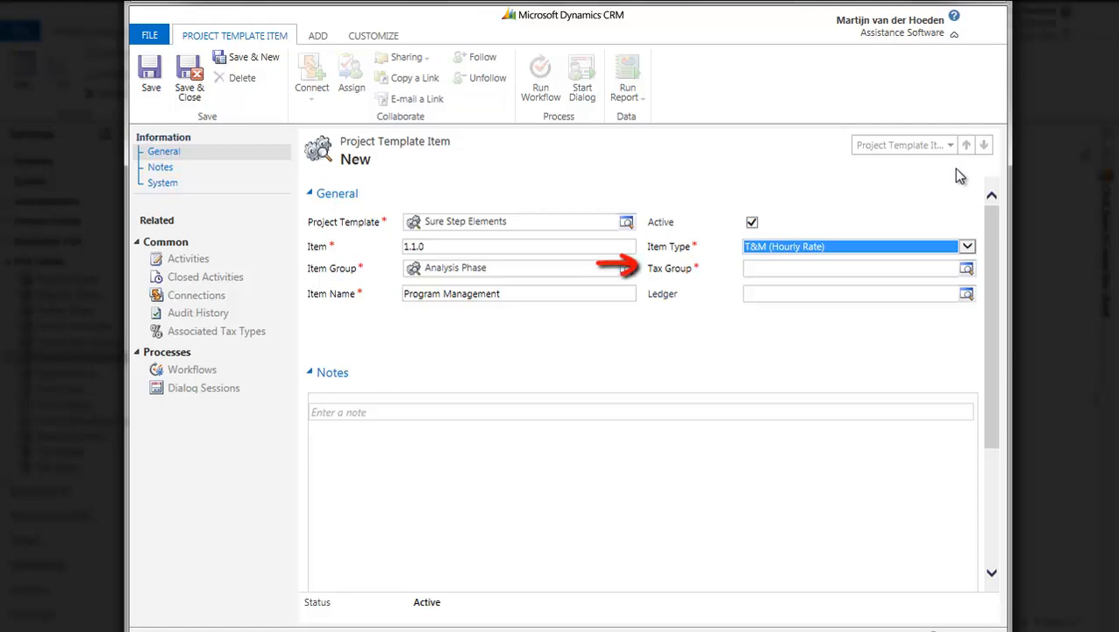
Set the template item's tax group to Z_No Tax and save it, requesting another new item.
{"action": "left_click", "coordinate": [966, 269]}
{"action": "left_click", "coordinate": [326, 314]}
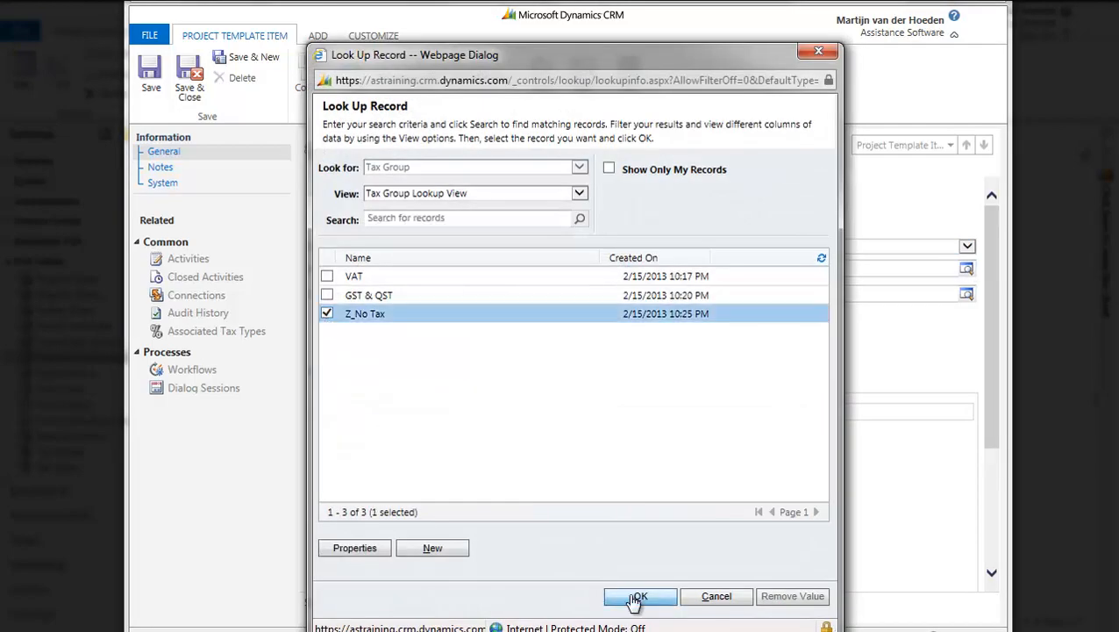
{"action": "left_click", "coordinate": [638, 597]}
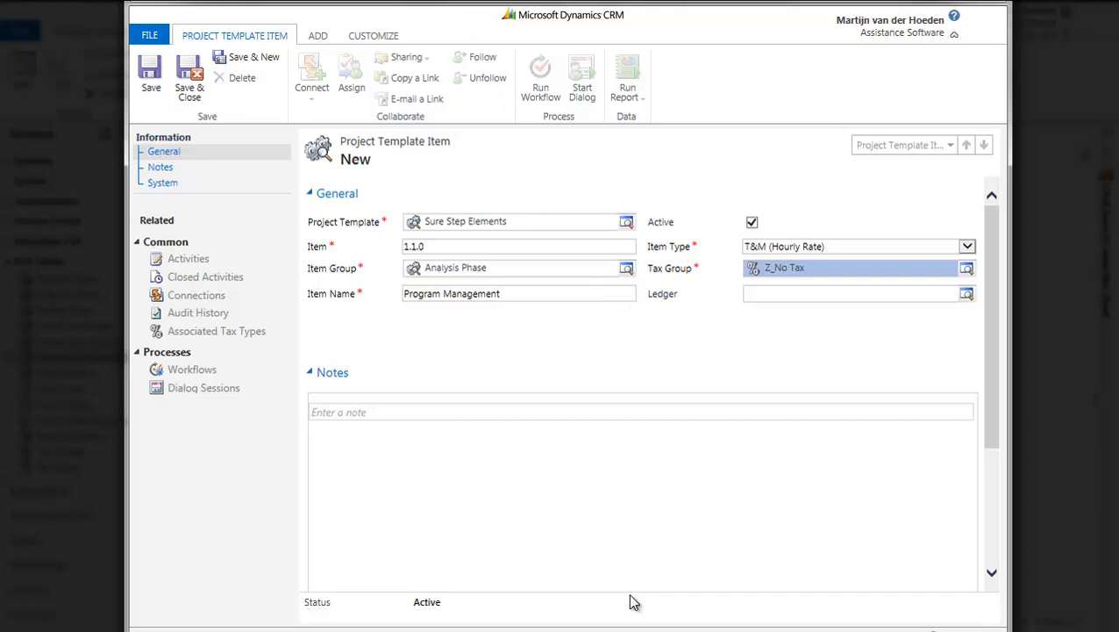
{"action": "left_click", "coordinate": [260, 54]}
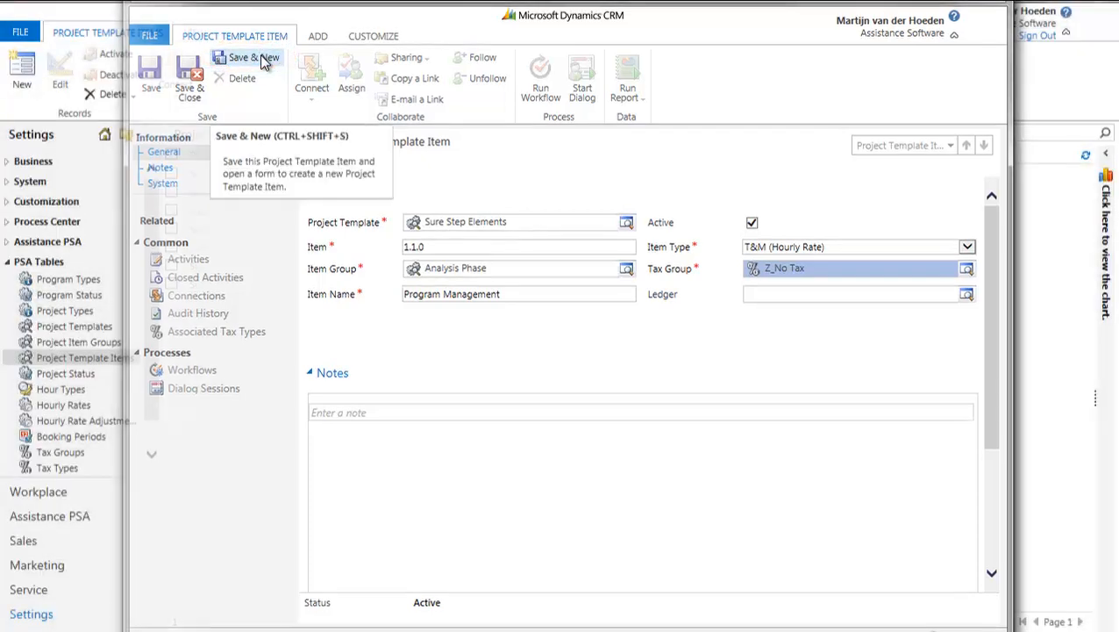